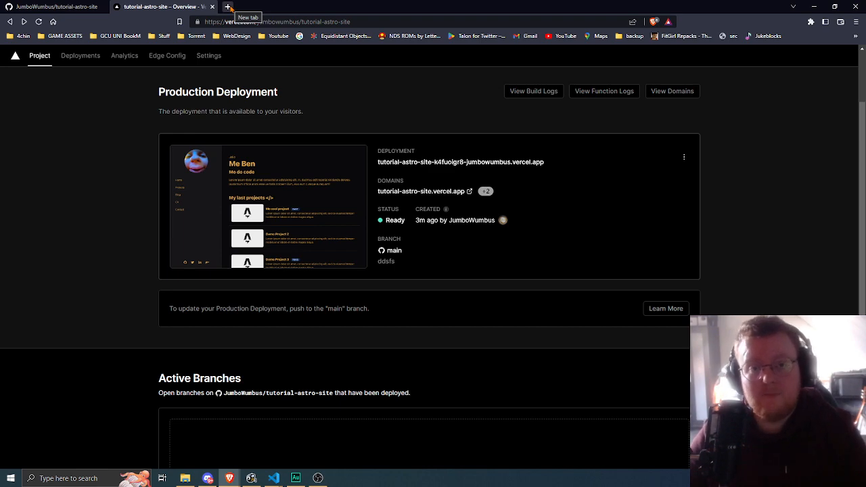
- Search the web for "namecheap" in a new browser tab and open the official Namecheap website
click(229, 7)
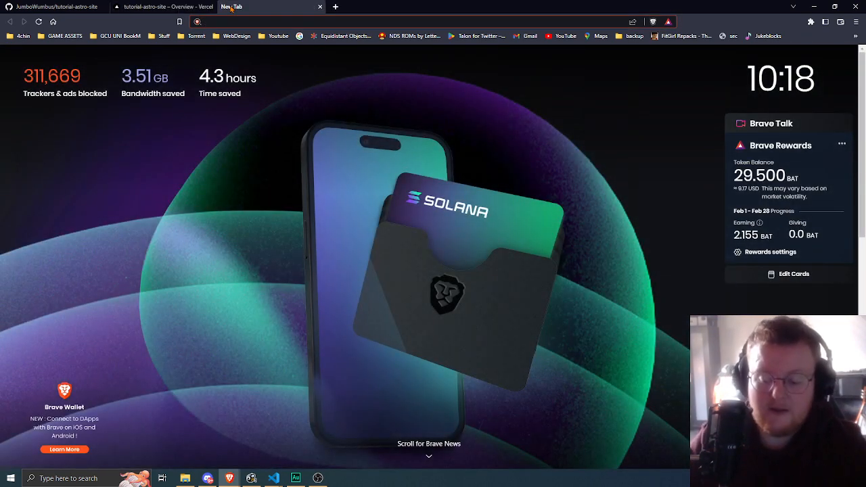
text(nam)
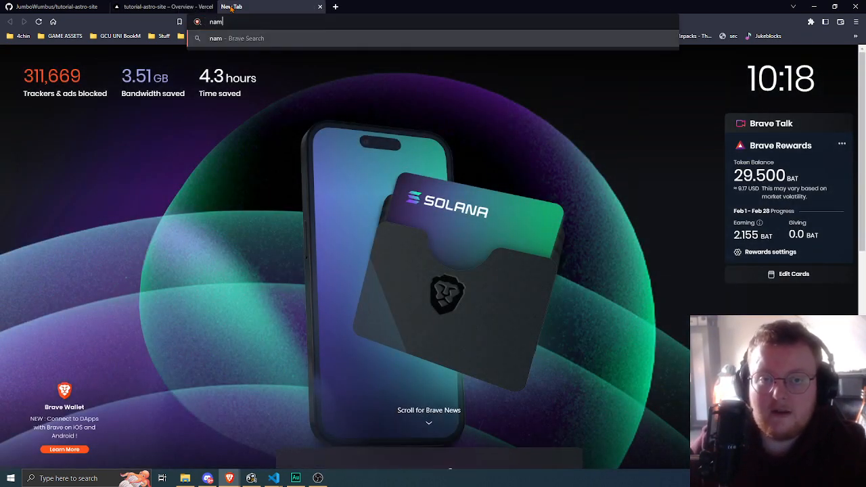
text(echeap)
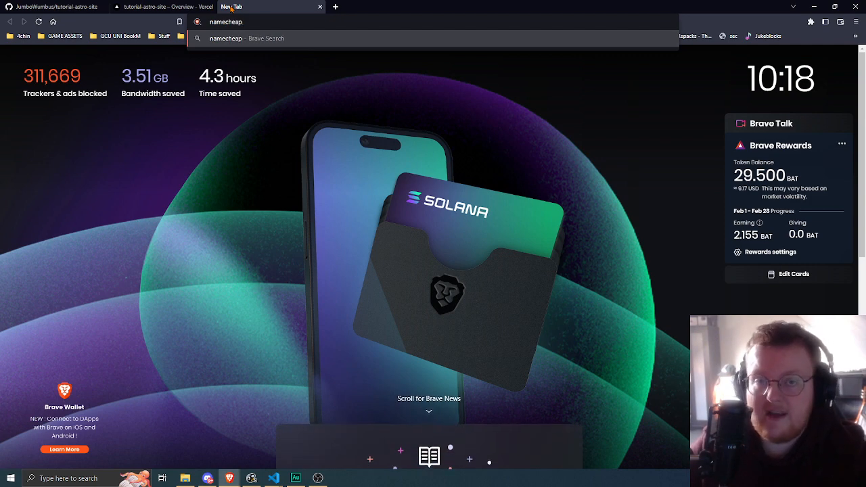
key(Return)
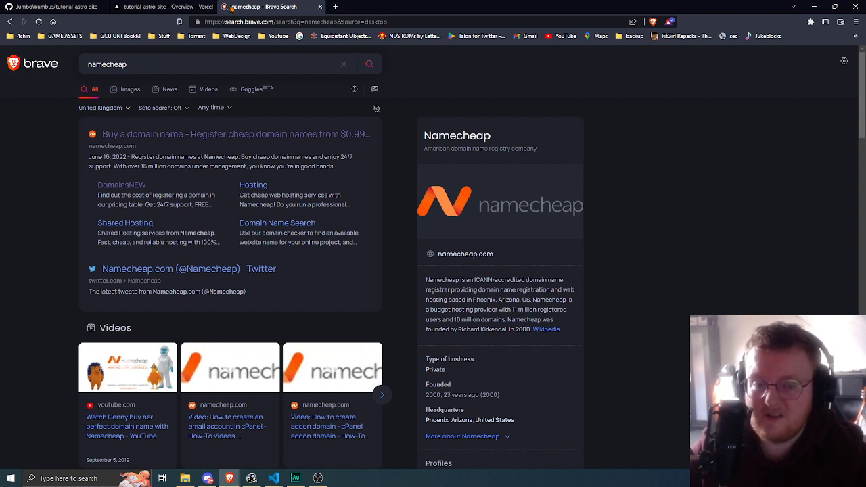
click(188, 138)
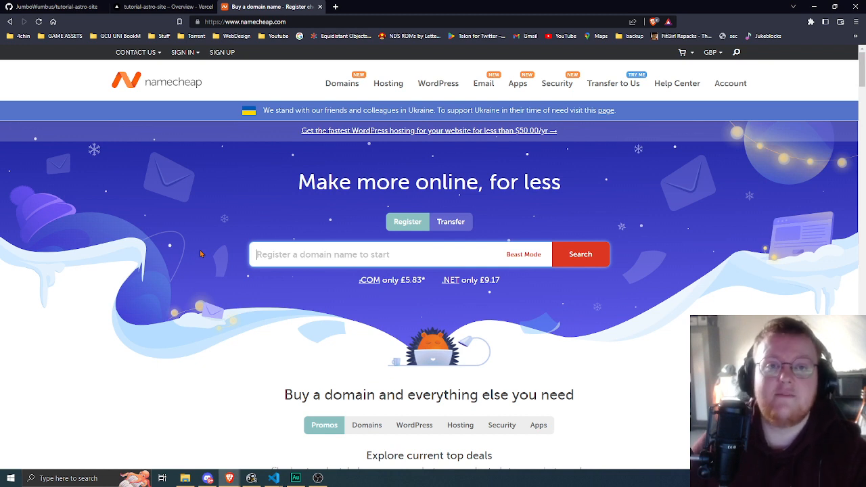
- Search Namecheap for the domain name "regularguyman"
text(f)
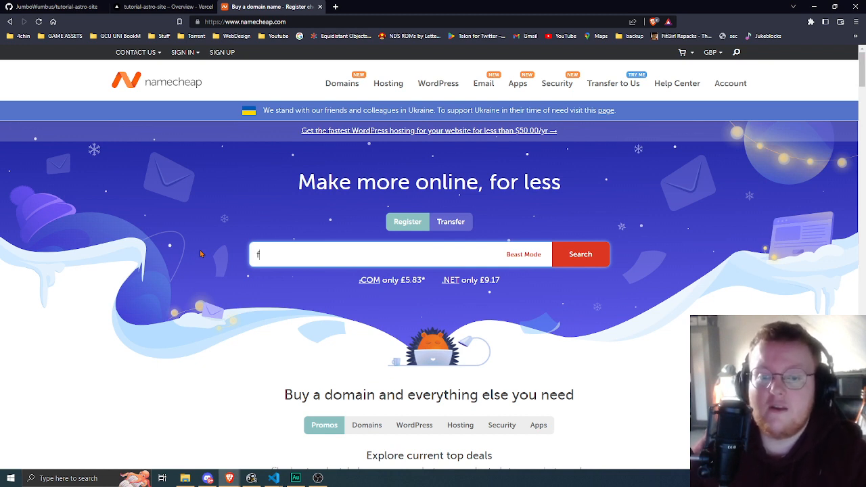
key(BackSpace)
text(regu)
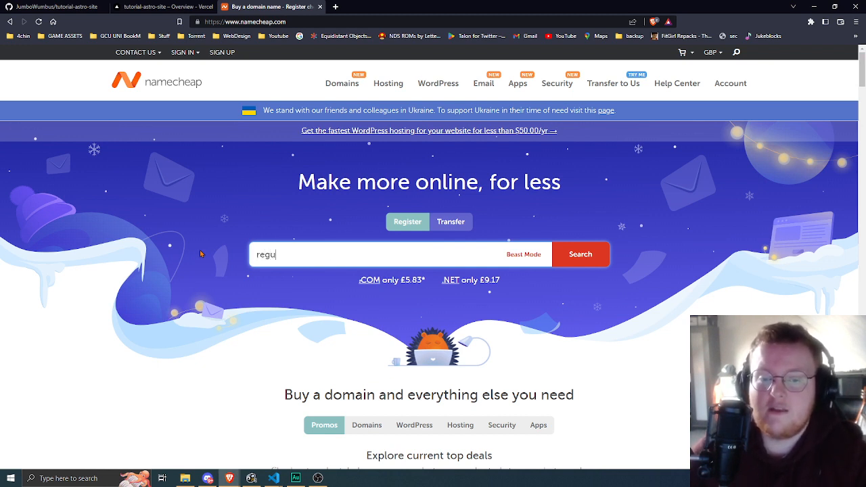
text(larguy)
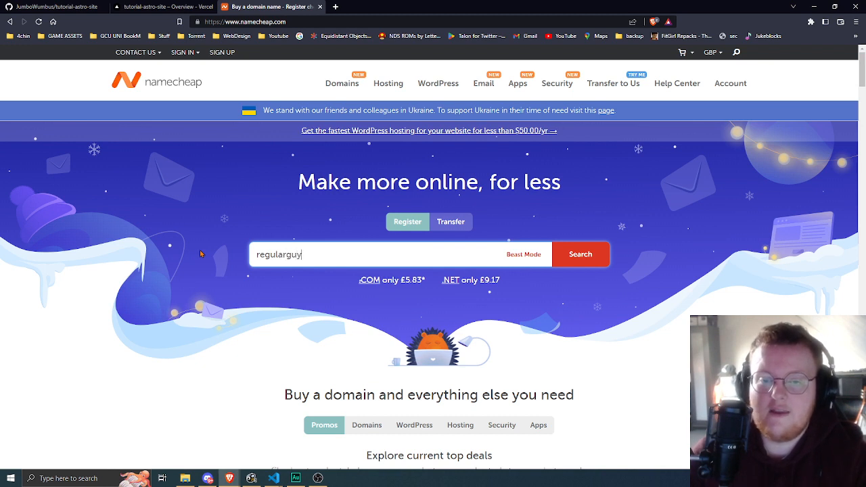
text(man)
key(Return)
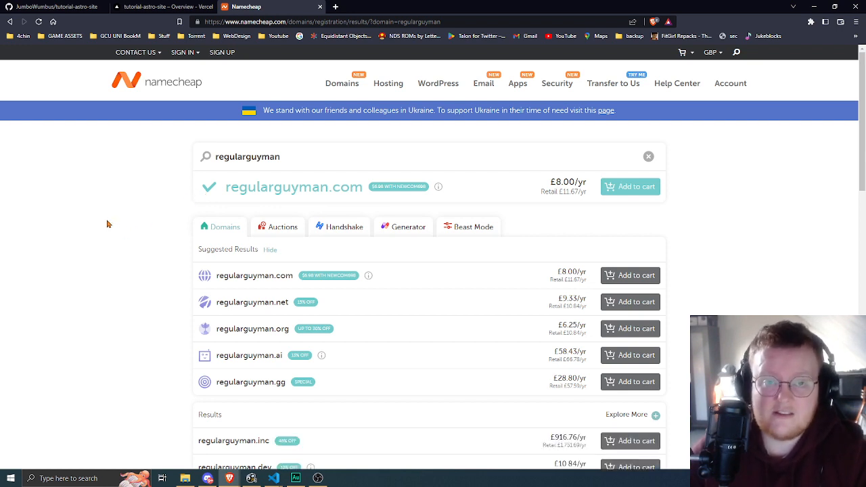
- Examine the extensions and yearly prices offered for the regularguyman domain name
scroll(124, 256, down, 1)
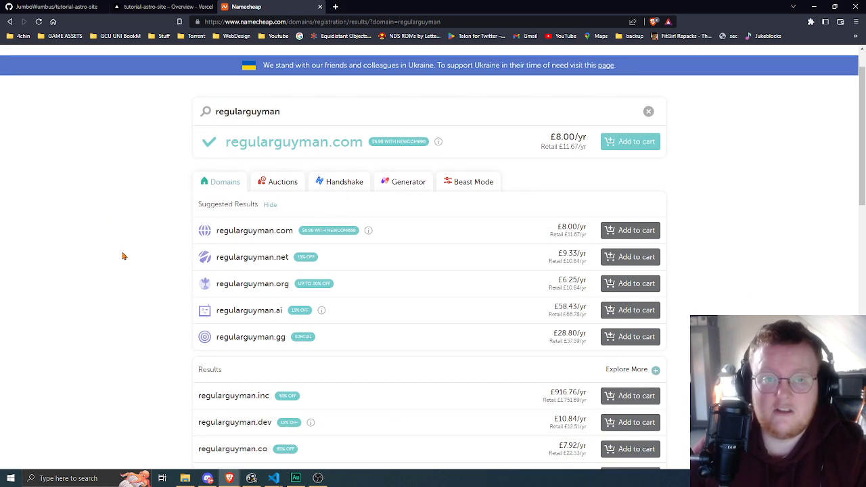
scroll(123, 255, down, 4)
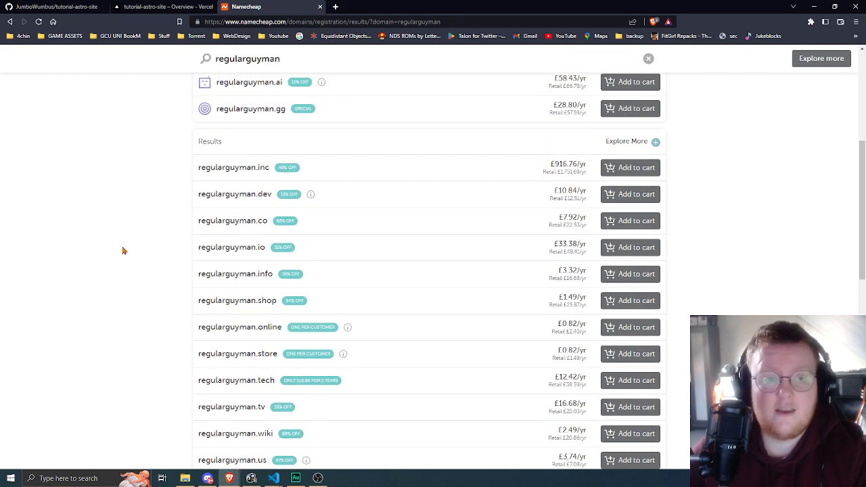
scroll(113, 250, up, 5)
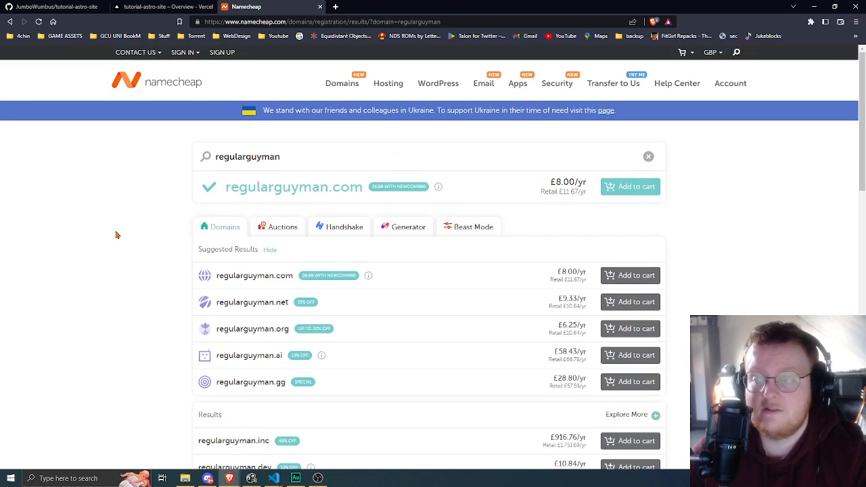
scroll(116, 235, down, 6)
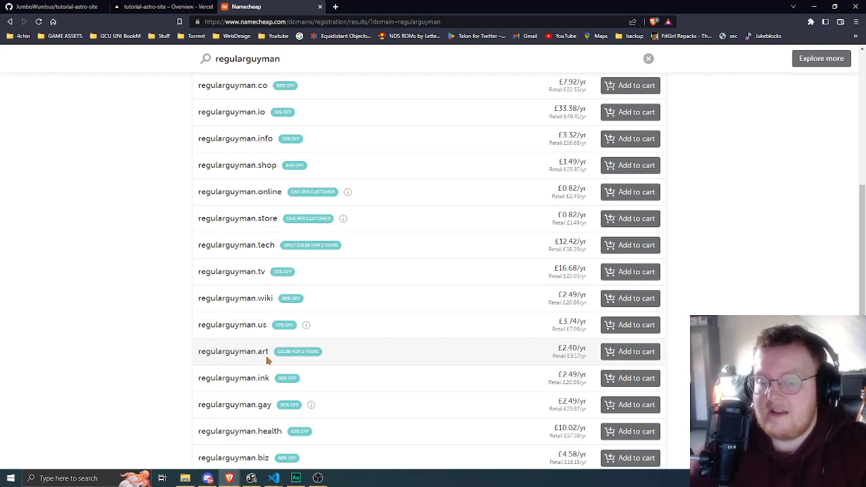
scroll(262, 352, up, 3)
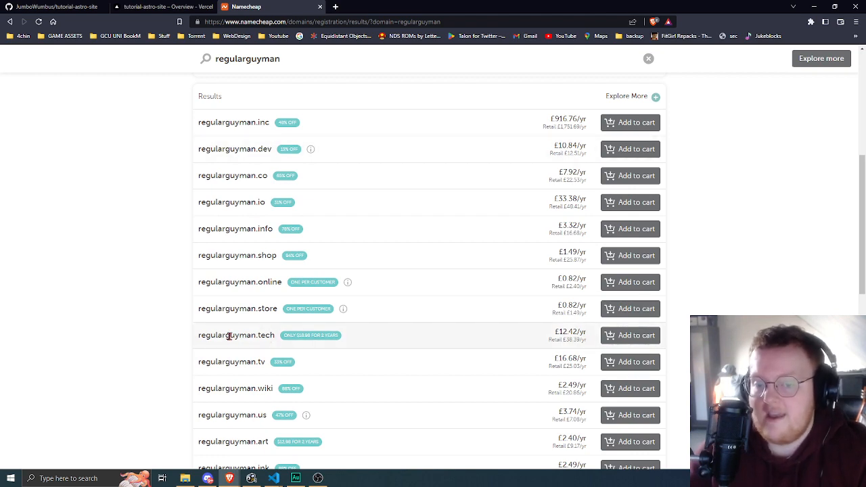
scroll(223, 328, down, 4)
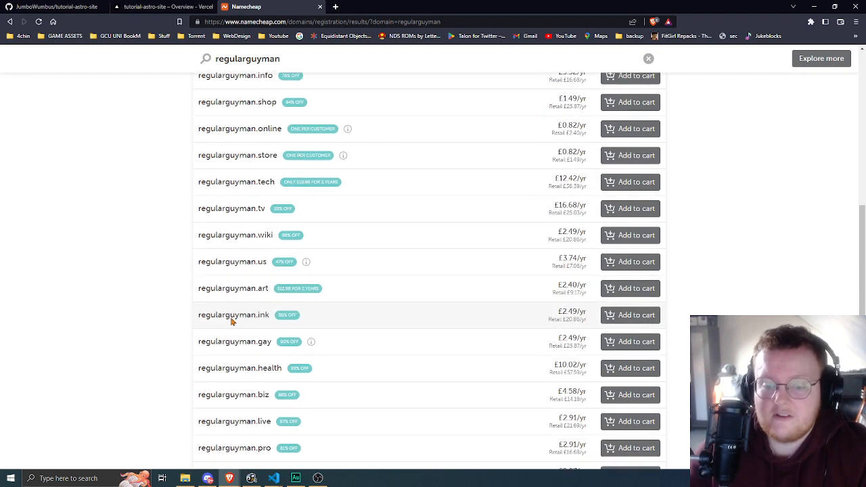
scroll(226, 318, down, 2)
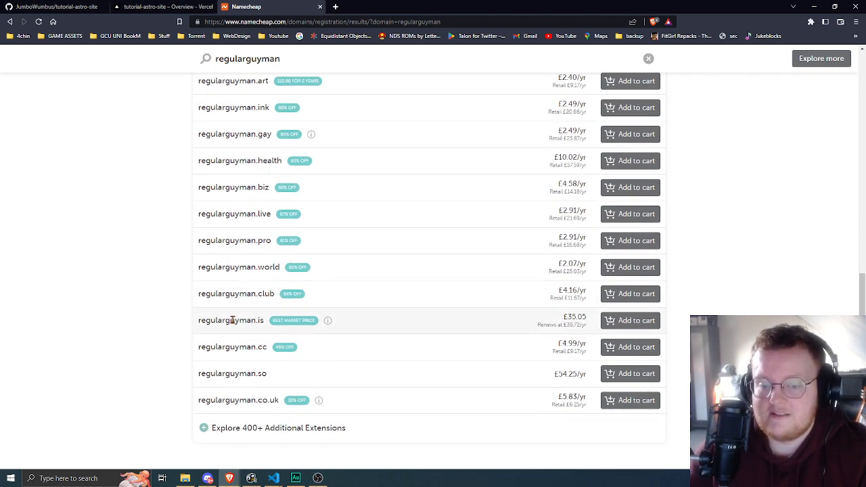
scroll(232, 321, up, 12)
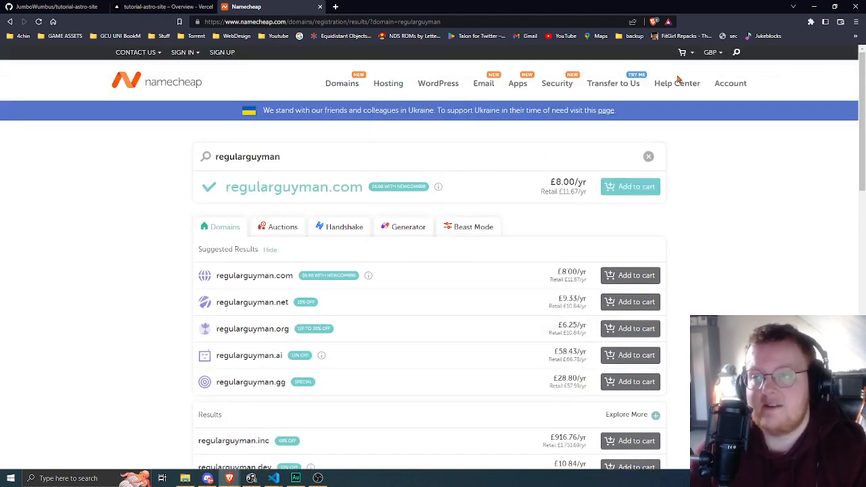
- Sign in to the Namecheap account with the account username and password
mouse_move(183, 54)
click(208, 82)
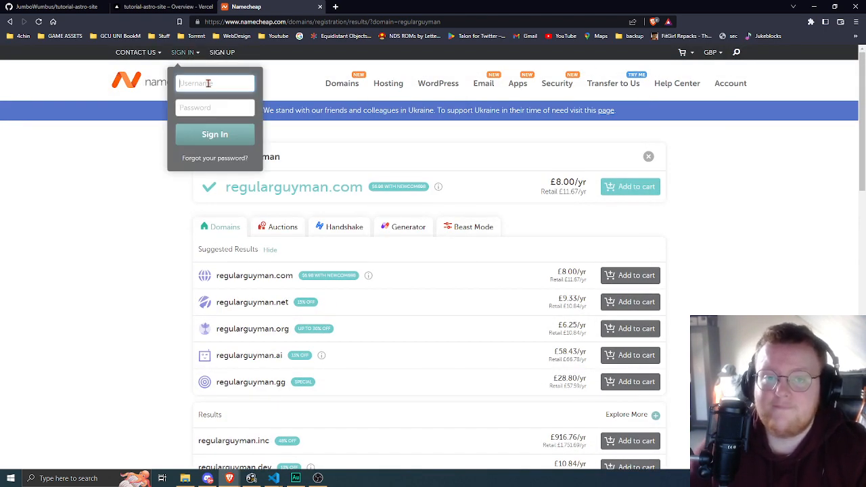
text(gremblo)
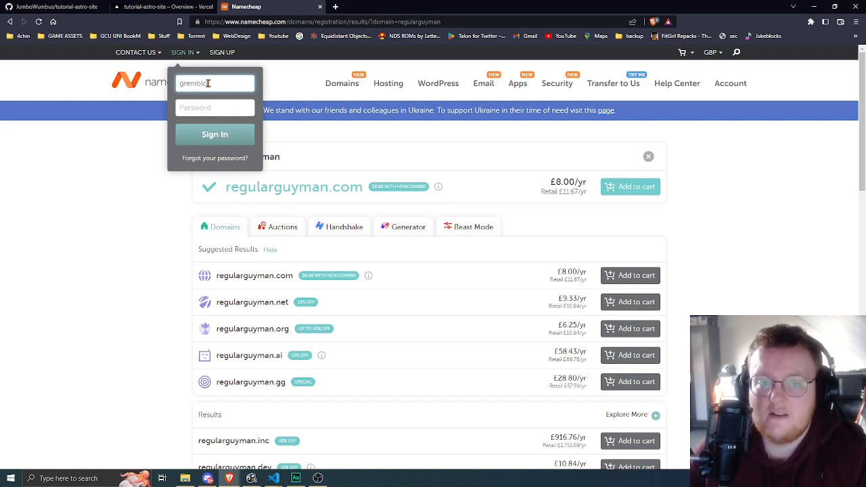
click(220, 106)
text(a)
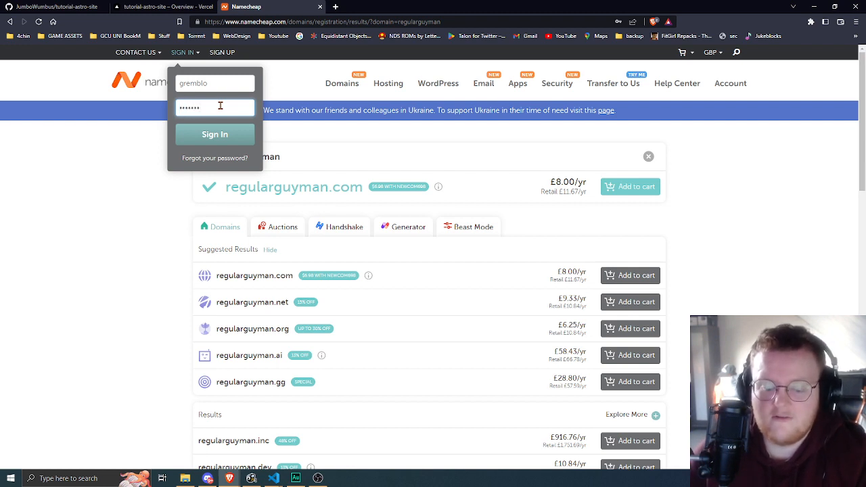
key(Return)
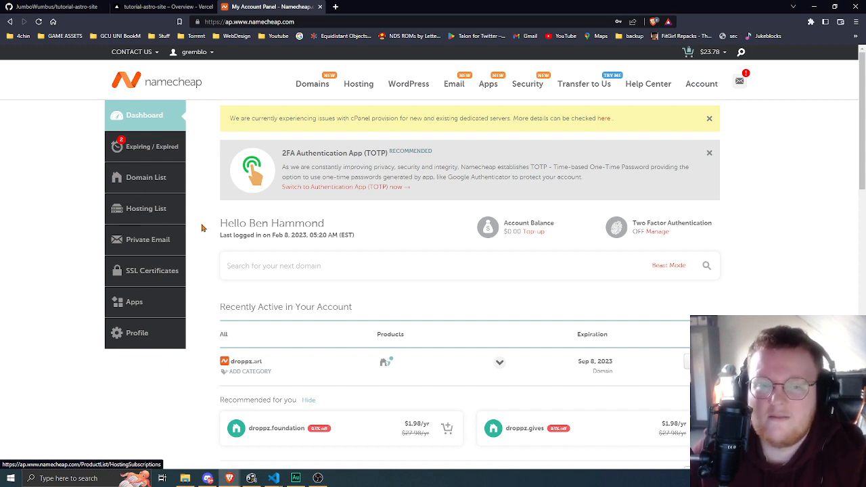
- Open the management details of the fartopia.xyz domain from the account's list of domains
click(144, 179)
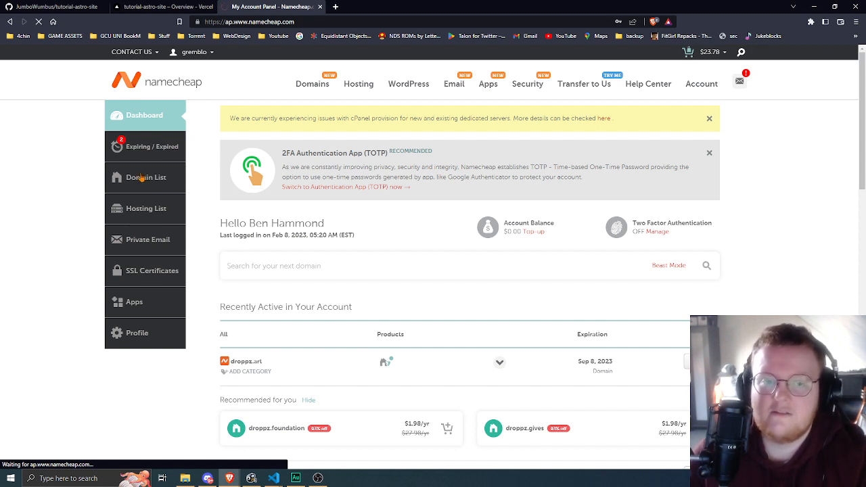
scroll(203, 261, down, 3)
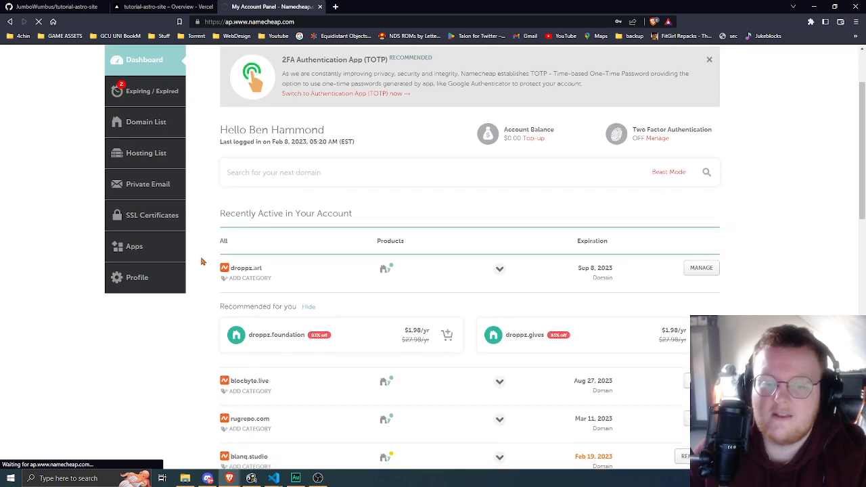
scroll(226, 338, up, 3)
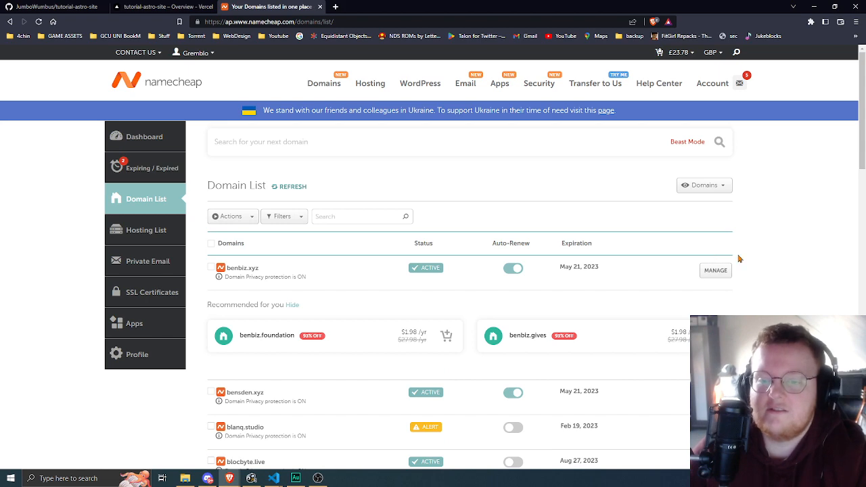
scroll(781, 263, down, 1)
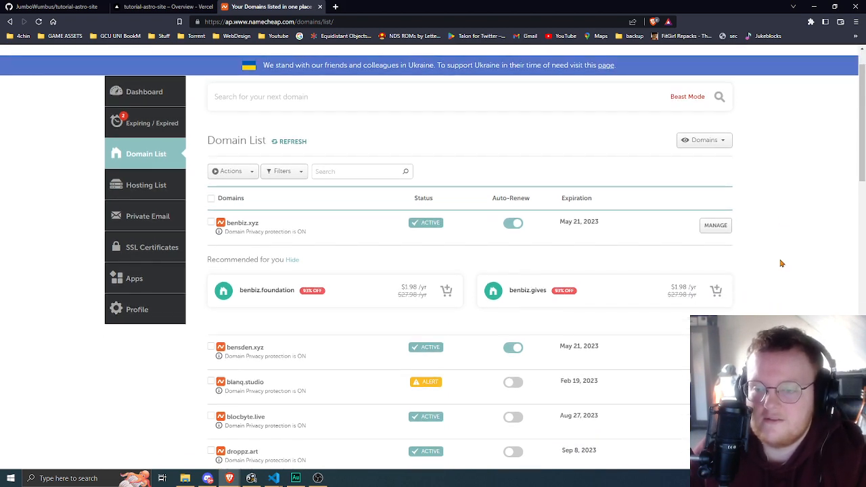
scroll(785, 264, down, 3)
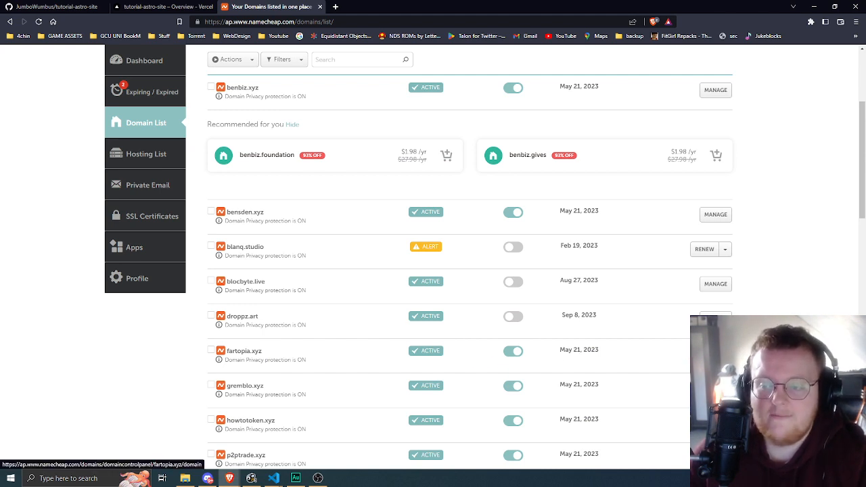
click(716, 353)
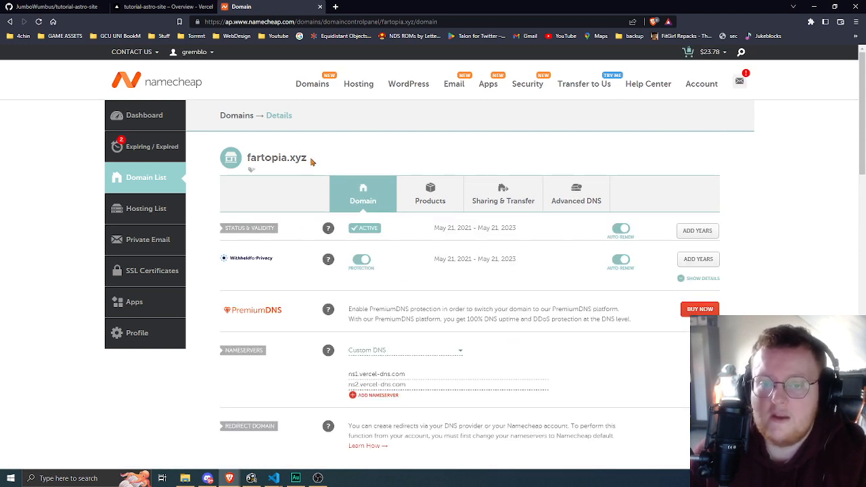
drag(312, 159, 244, 160)
key(ctrl+c)
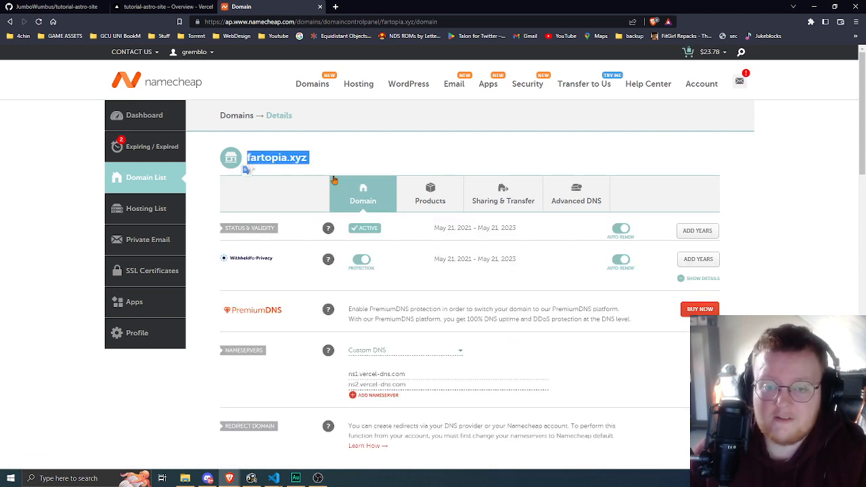
click(839, 234)
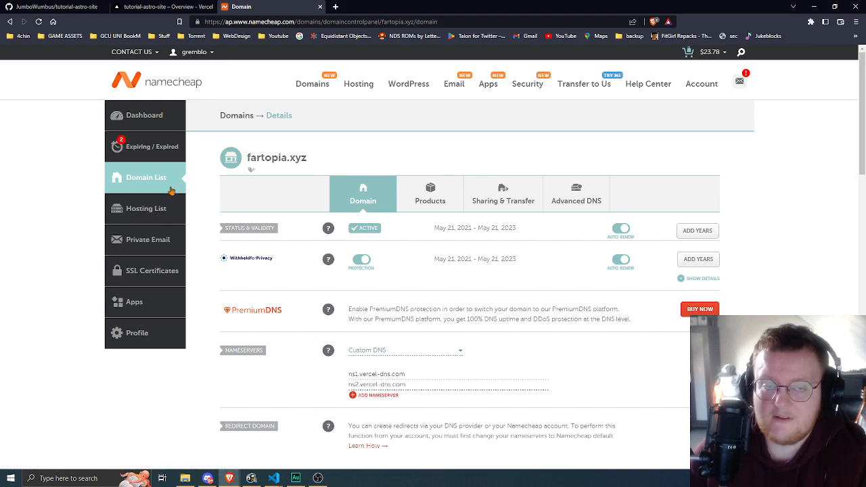
- Switch to Vercel and open the domain settings of the tutorial-astro-site project
click(143, 10)
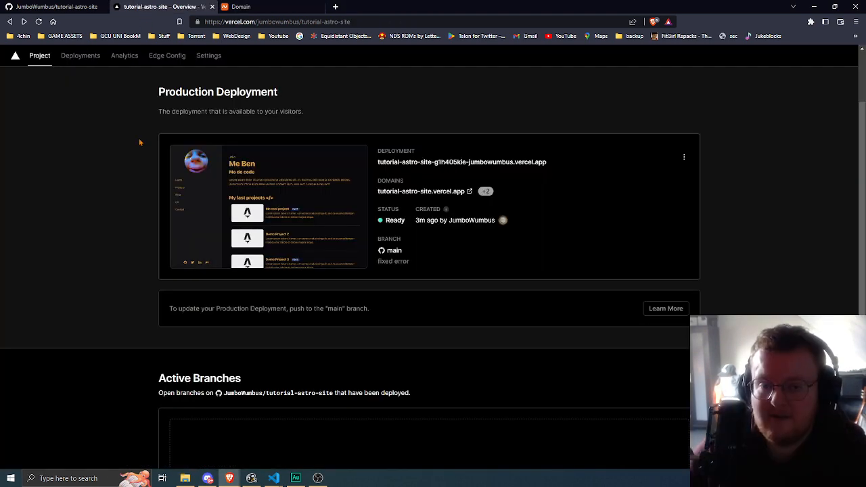
click(39, 56)
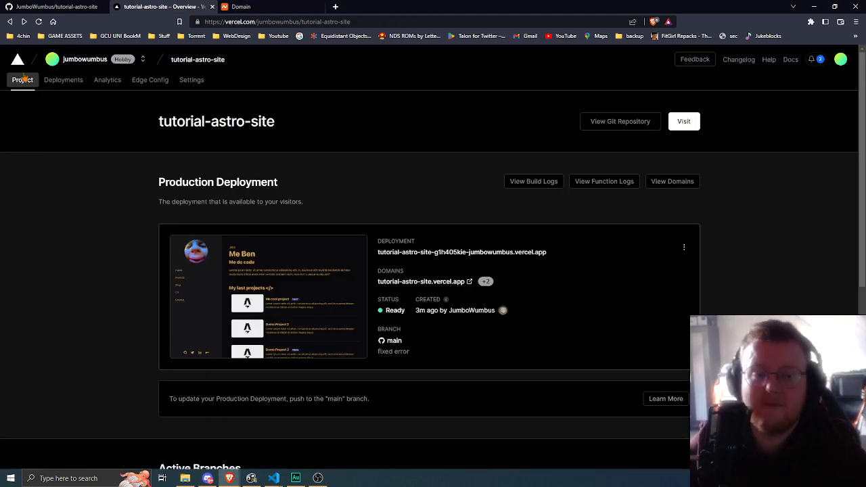
click(76, 61)
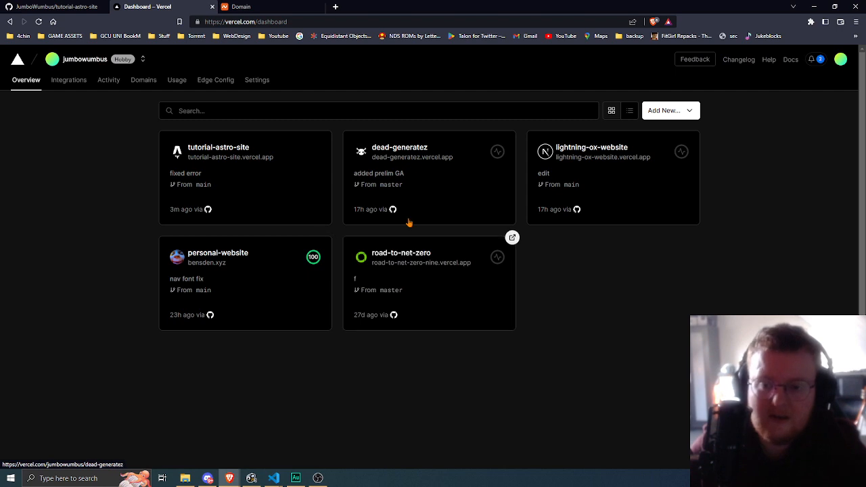
click(253, 169)
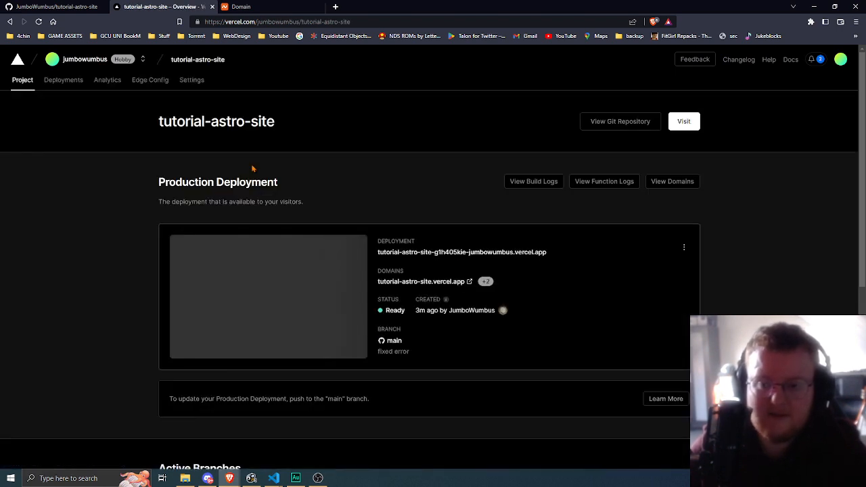
click(192, 82)
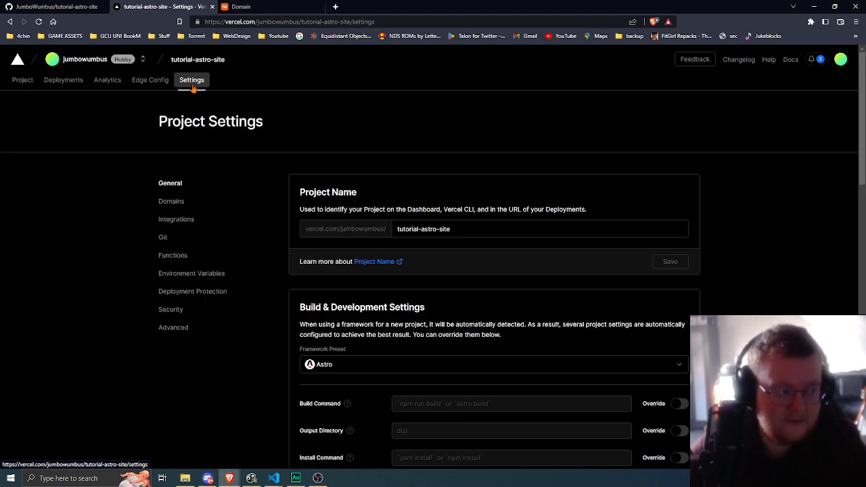
click(167, 203)
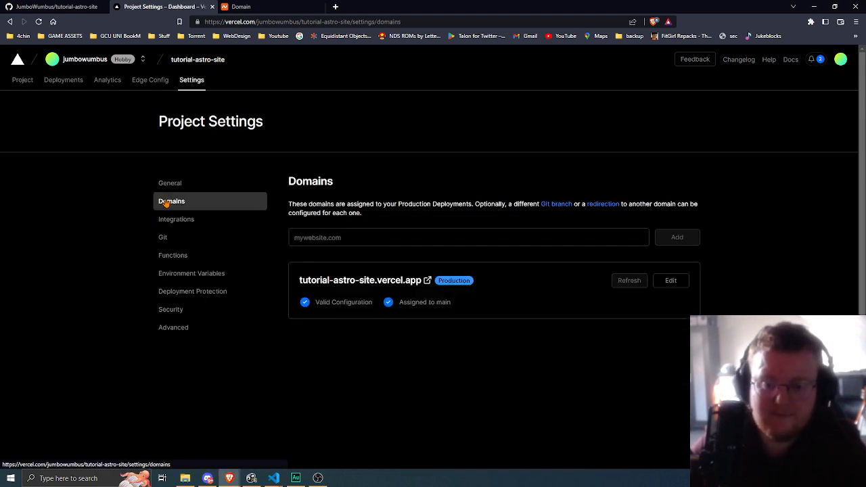
click(391, 235)
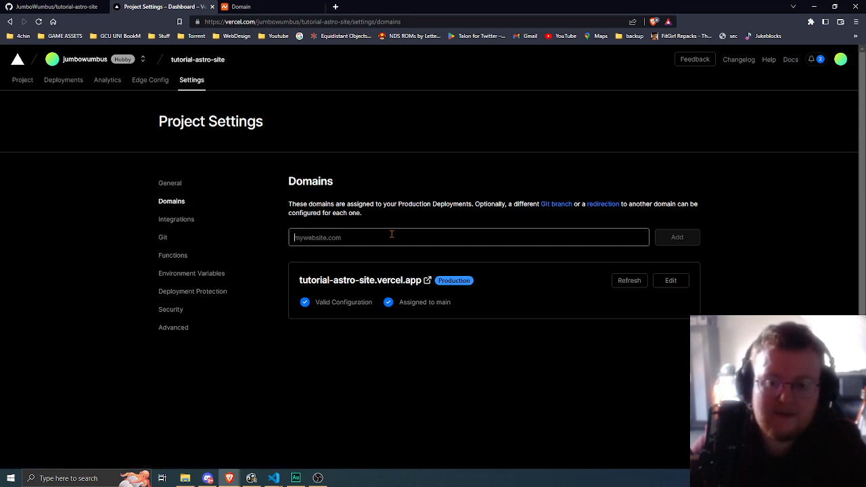
key(ctrl+v)
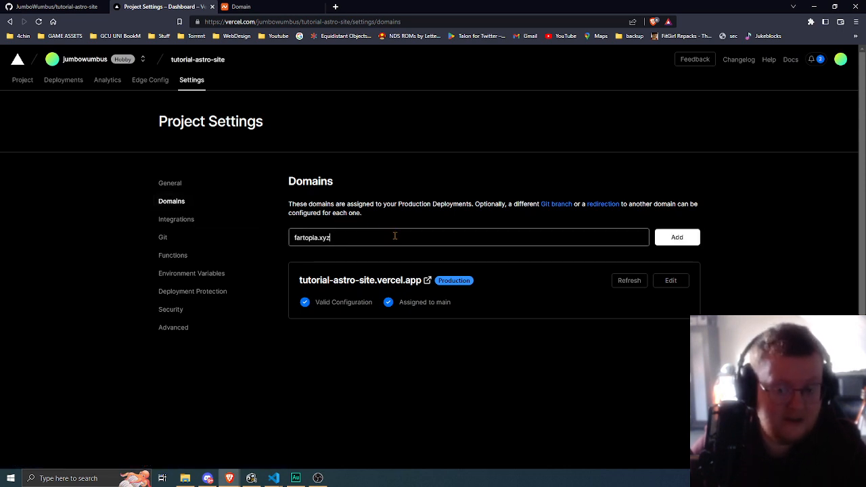
click(675, 237)
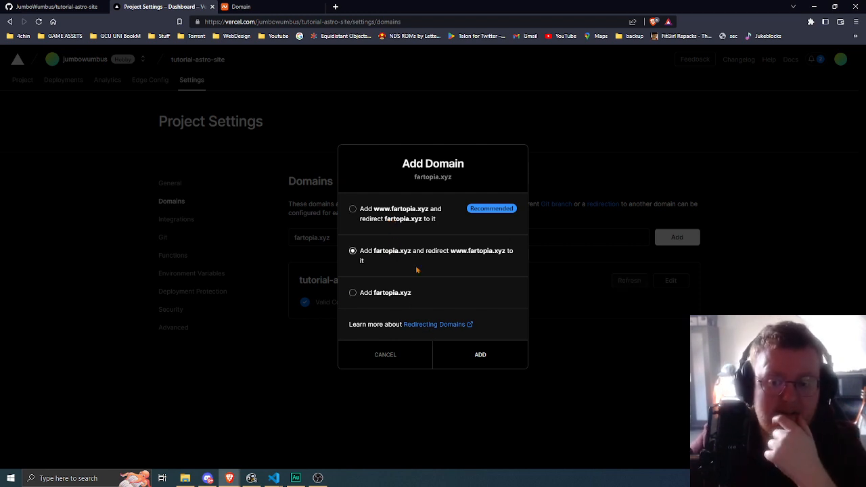
click(482, 357)
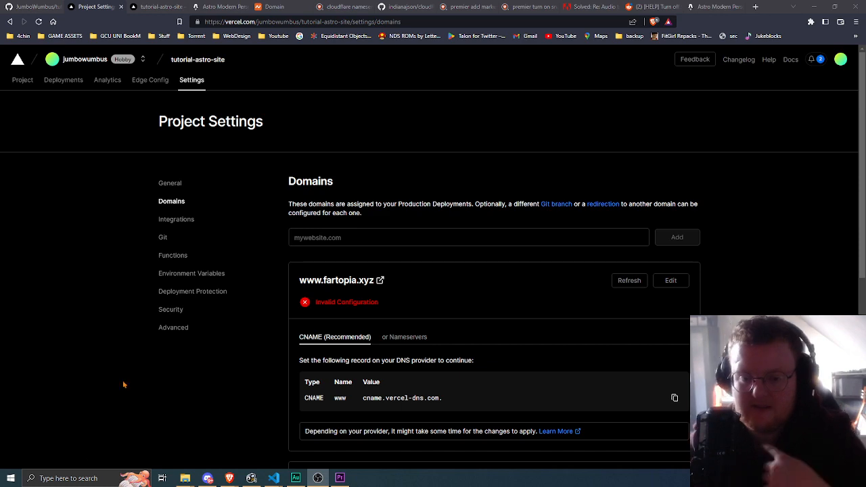
click(796, 304)
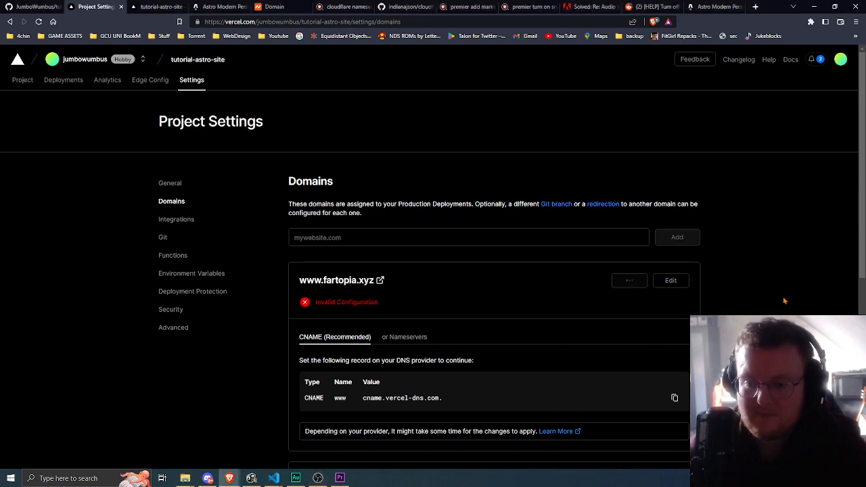
scroll(796, 305, down, 2)
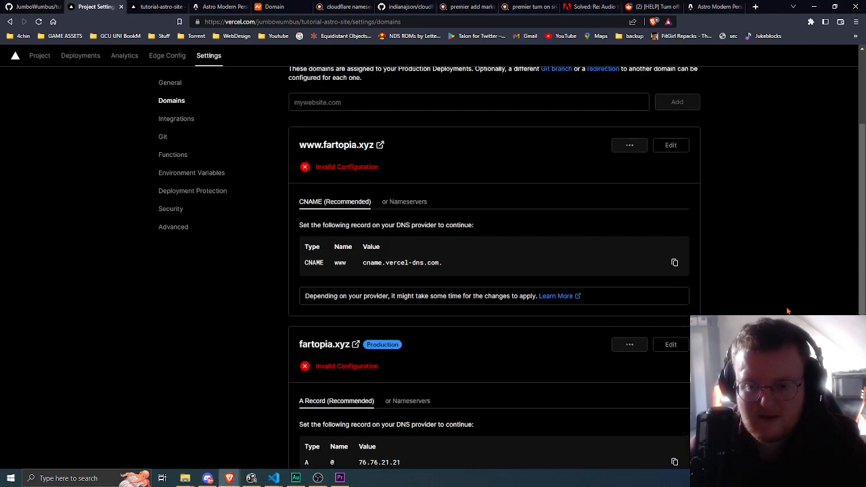
scroll(788, 311, down, 2)
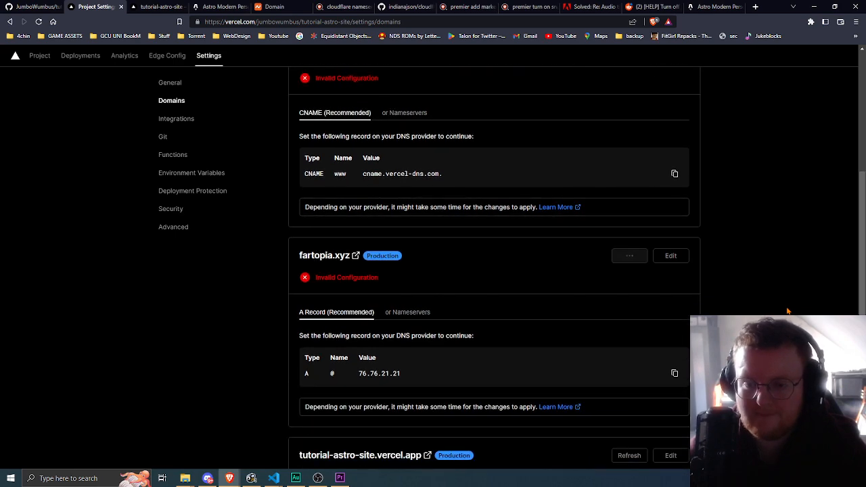
scroll(788, 311, up, 4)
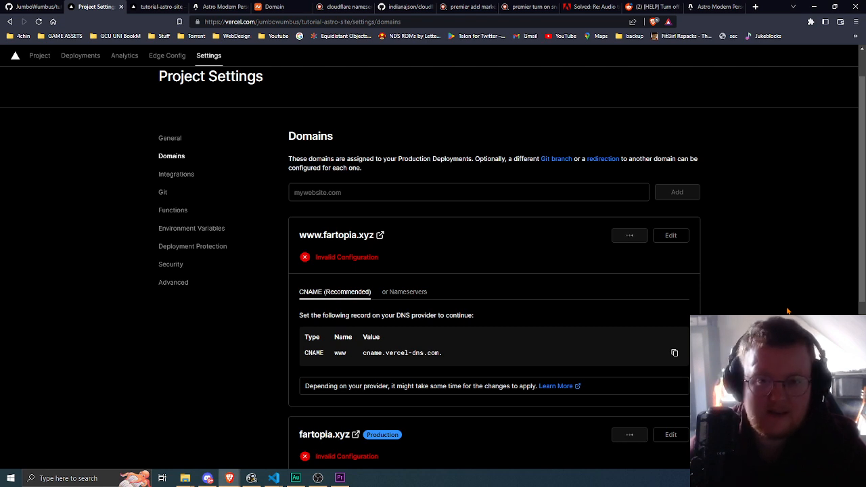
scroll(462, 312, down, 1)
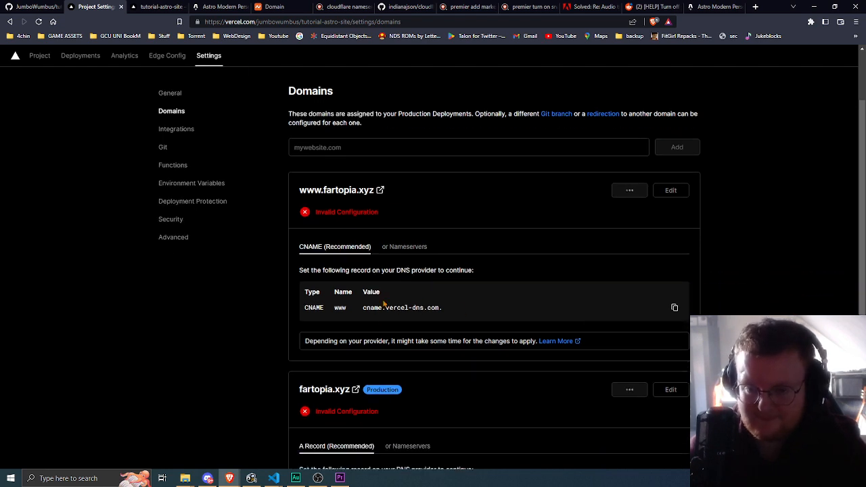
click(405, 247)
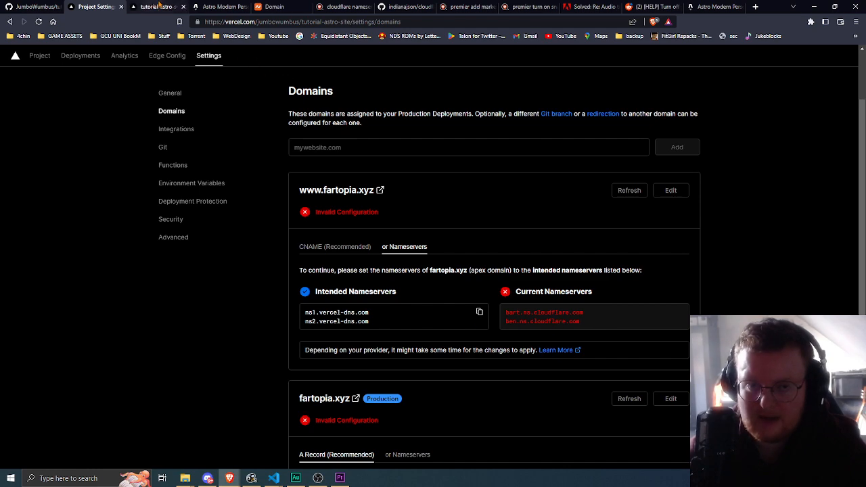
- Compare the custom nameservers set for fartopia.xyz in Namecheap with the intended and current nameservers listed in Vercel
click(270, 7)
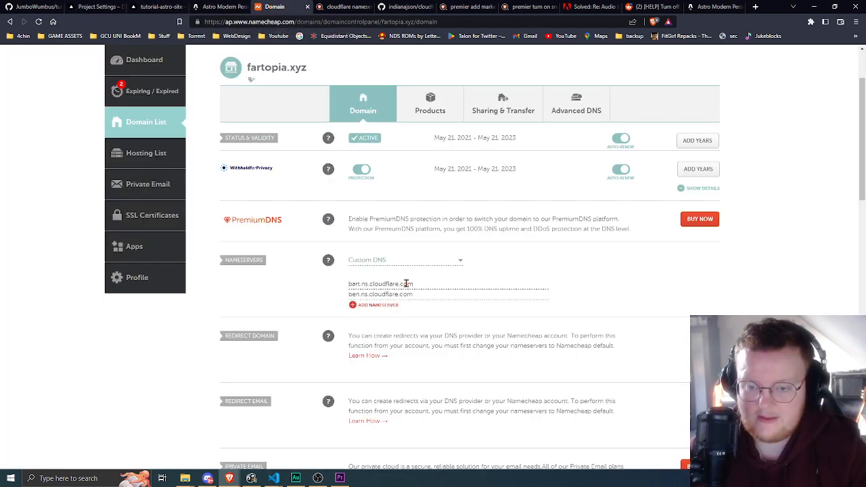
scroll(311, 285, up, 2)
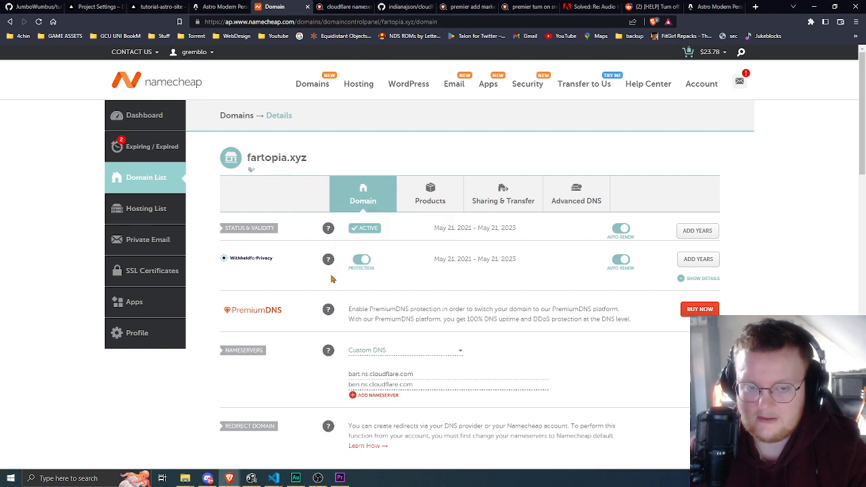
scroll(324, 281, down, 2)
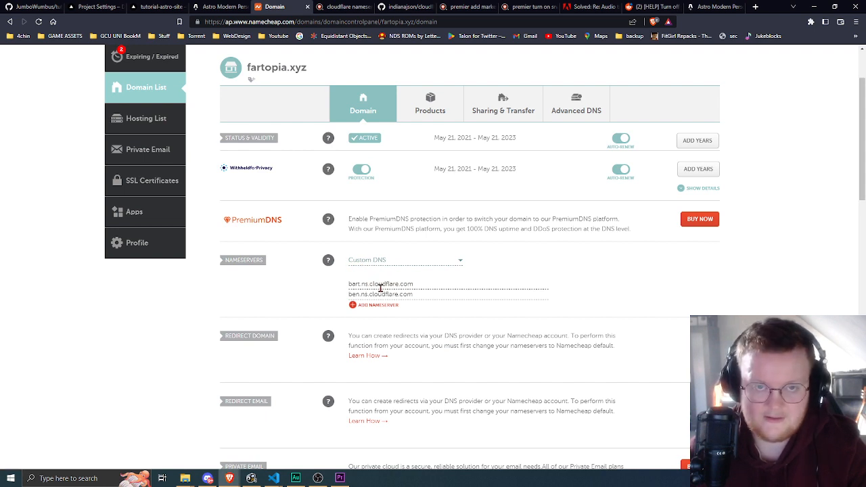
click(218, 6)
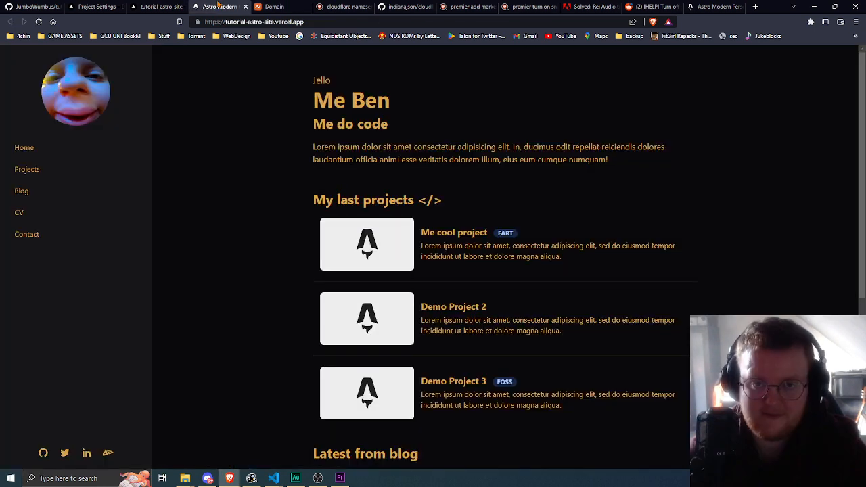
click(173, 6)
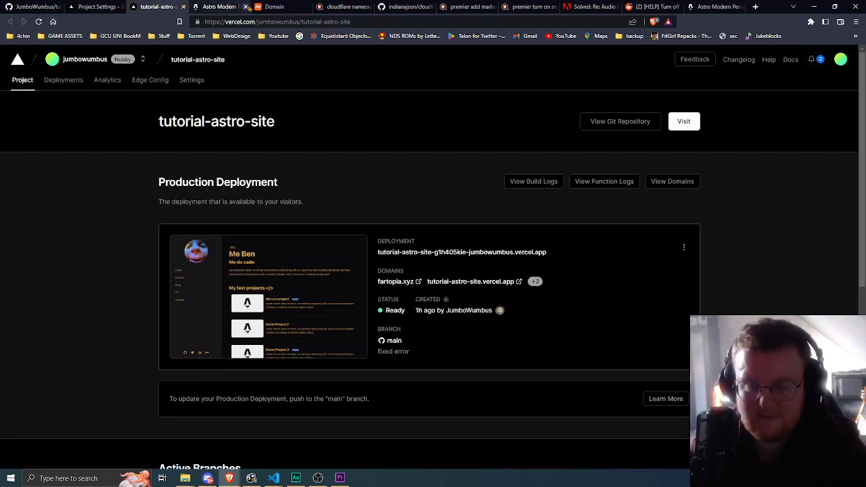
click(116, 6)
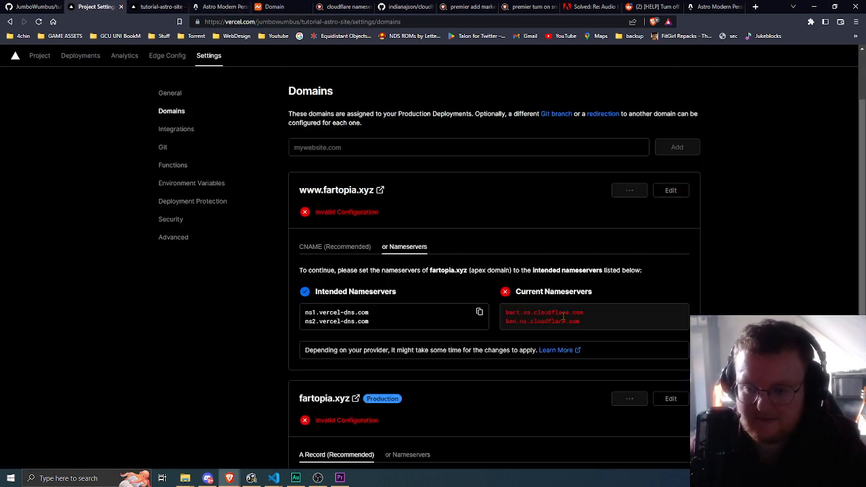
drag(586, 322, 503, 301)
click(389, 324)
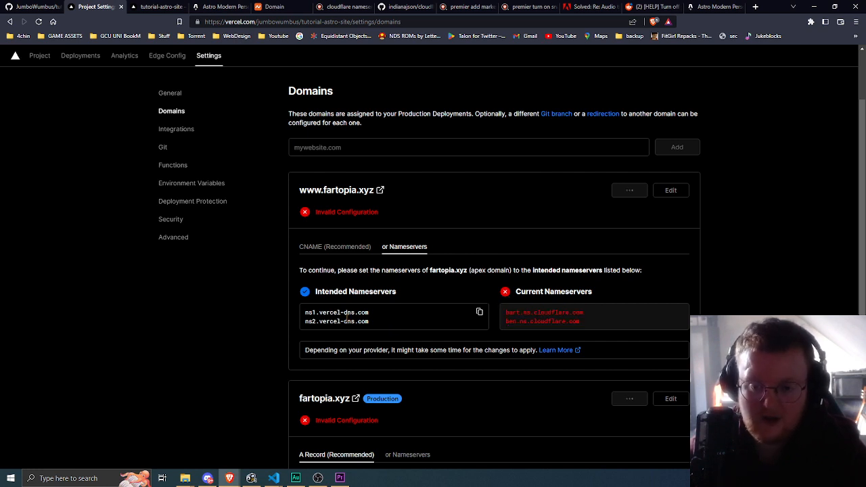
- Copy ns1.vercel-dns.com from Vercel's intended nameservers and set it as the first custom nameserver of fartopia.xyz in Namecheap
triple_click(342, 312)
key(ctrl+c)
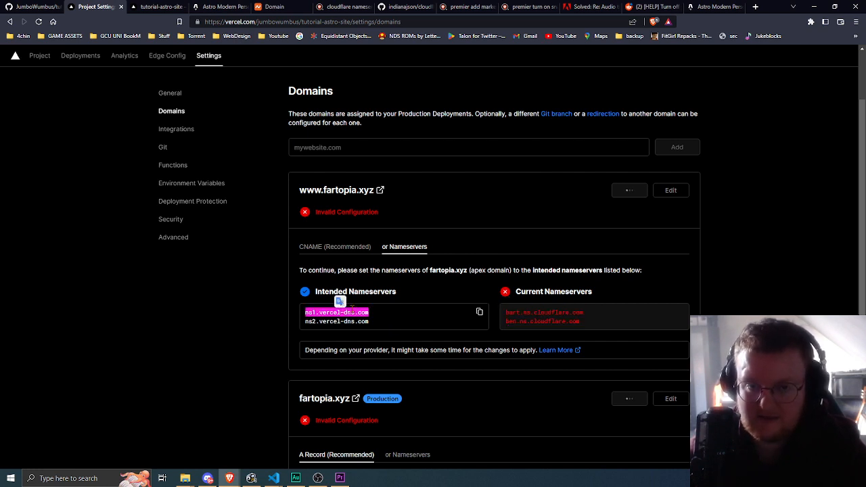
click(274, 6)
triple_click(395, 284)
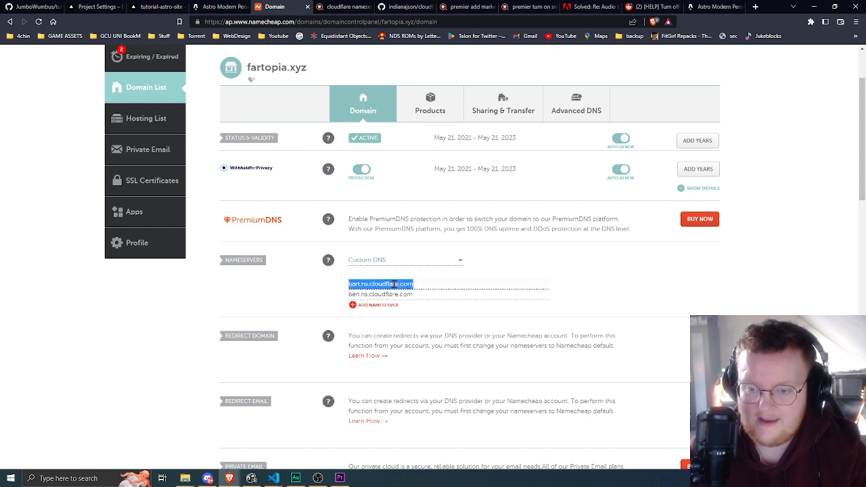
key(ctrl+v)
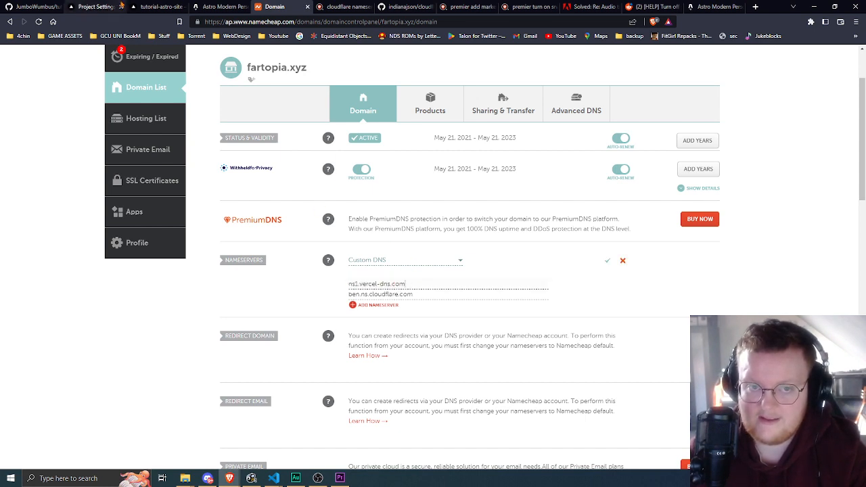
- Copy ns2.vercel-dns.com from Vercel into the second custom nameserver of fartopia.xyz in Namecheap and save the nameserver changes
click(93, 7)
triple_click(363, 322)
key(ctrl+c)
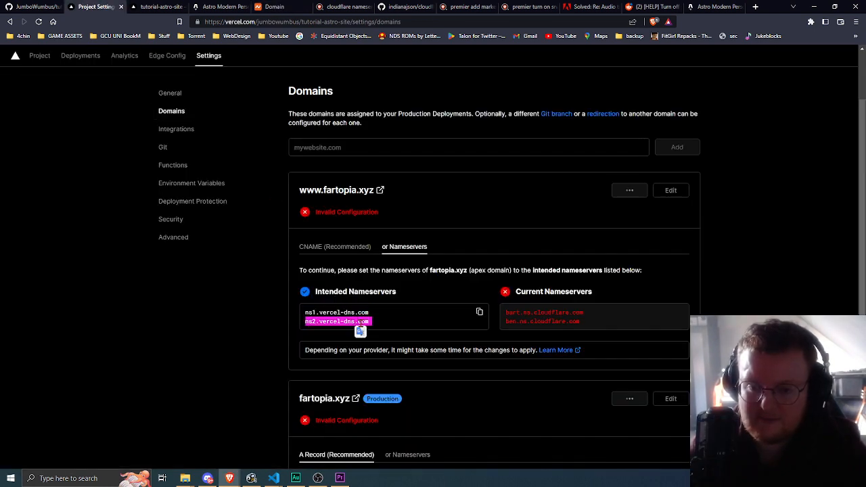
click(274, 6)
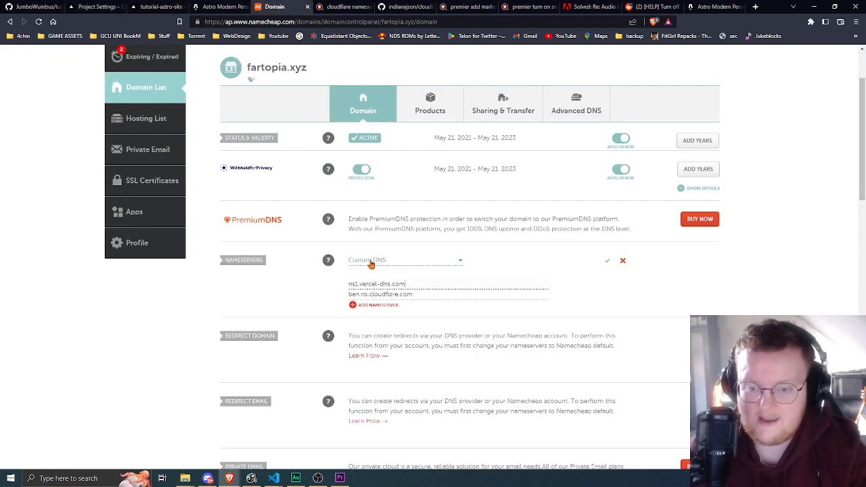
triple_click(386, 293)
key(ctrl+v)
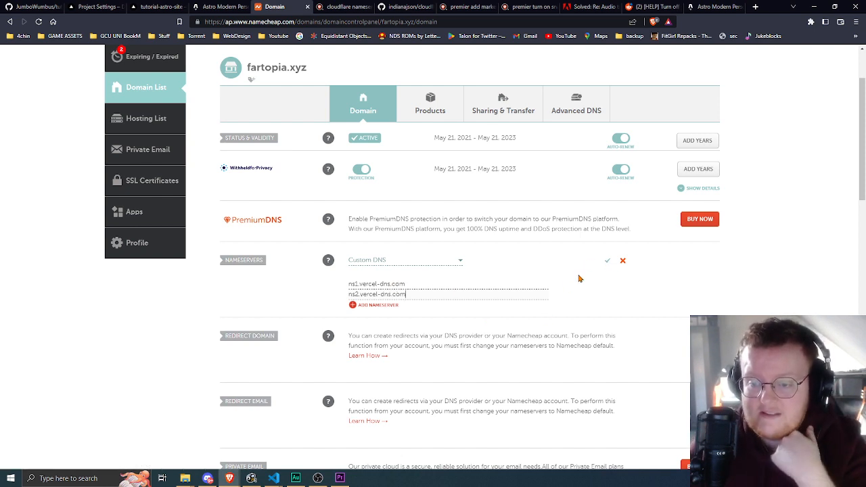
click(607, 260)
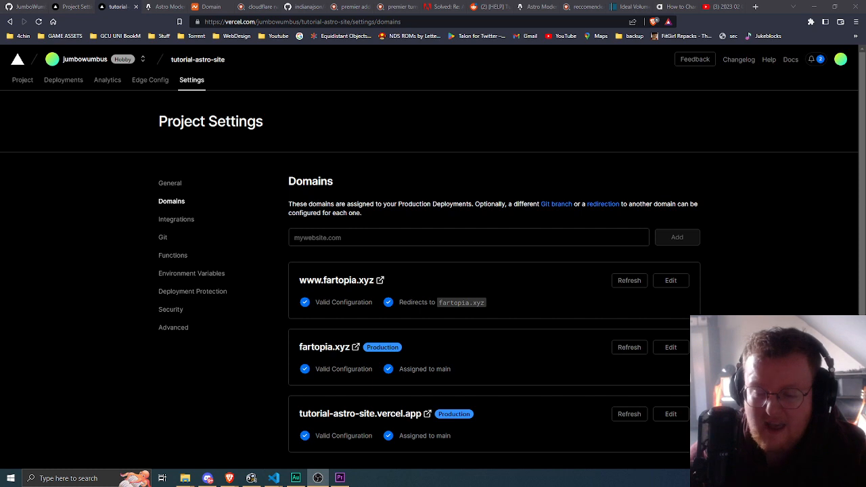
- Open the live fartopia.xyz site in a new tab from Vercel's domain list and check its address
click(756, 295)
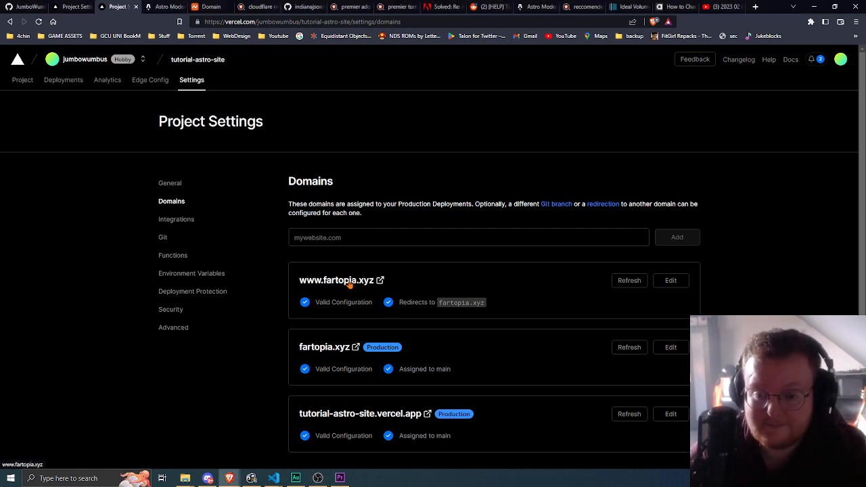
middle_click(319, 347)
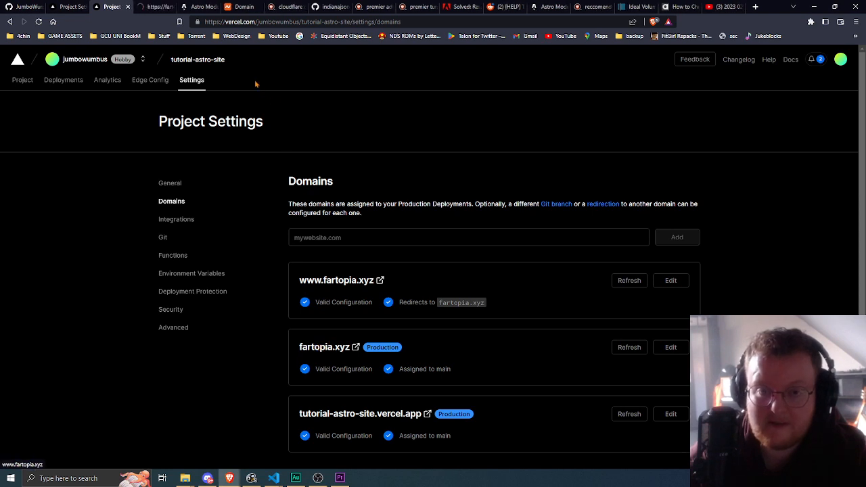
click(160, 7)
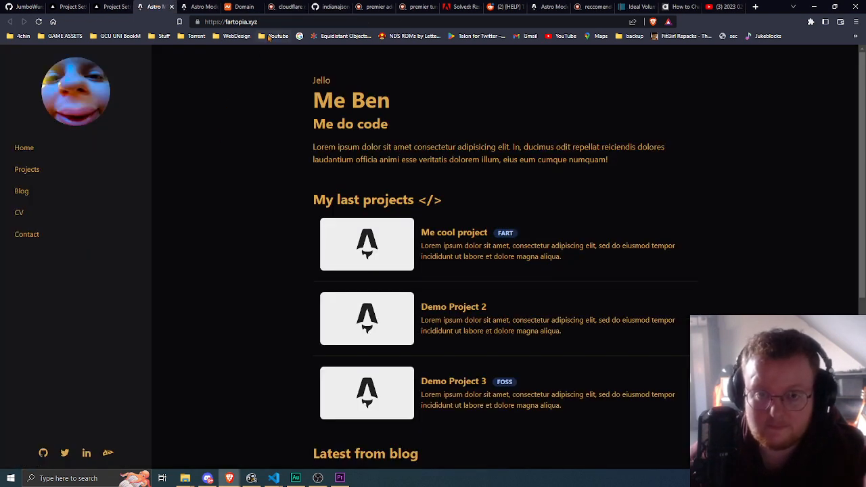
click(227, 21)
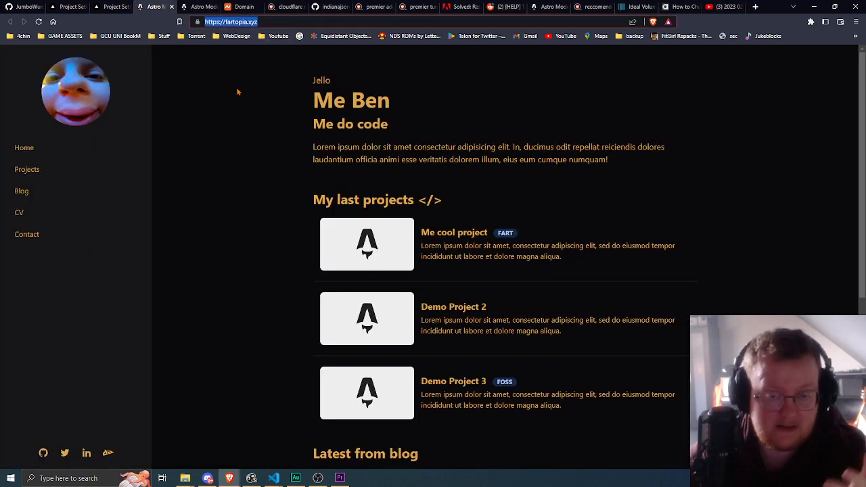